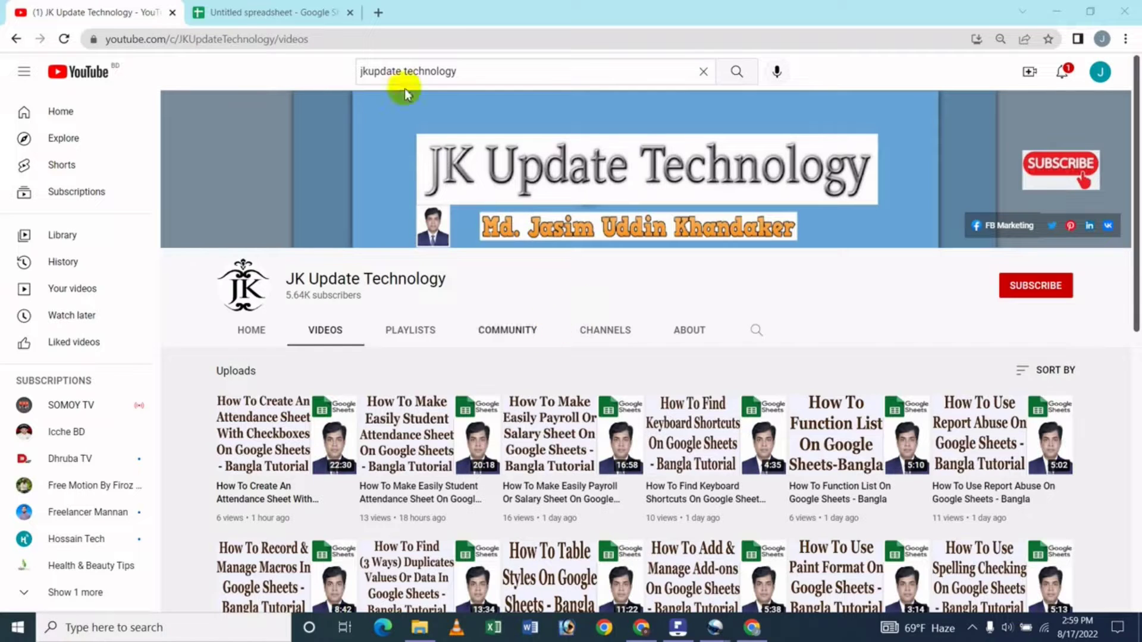
- Switch from YouTube to the Untitled spreadsheet browser tab
click(283, 15)
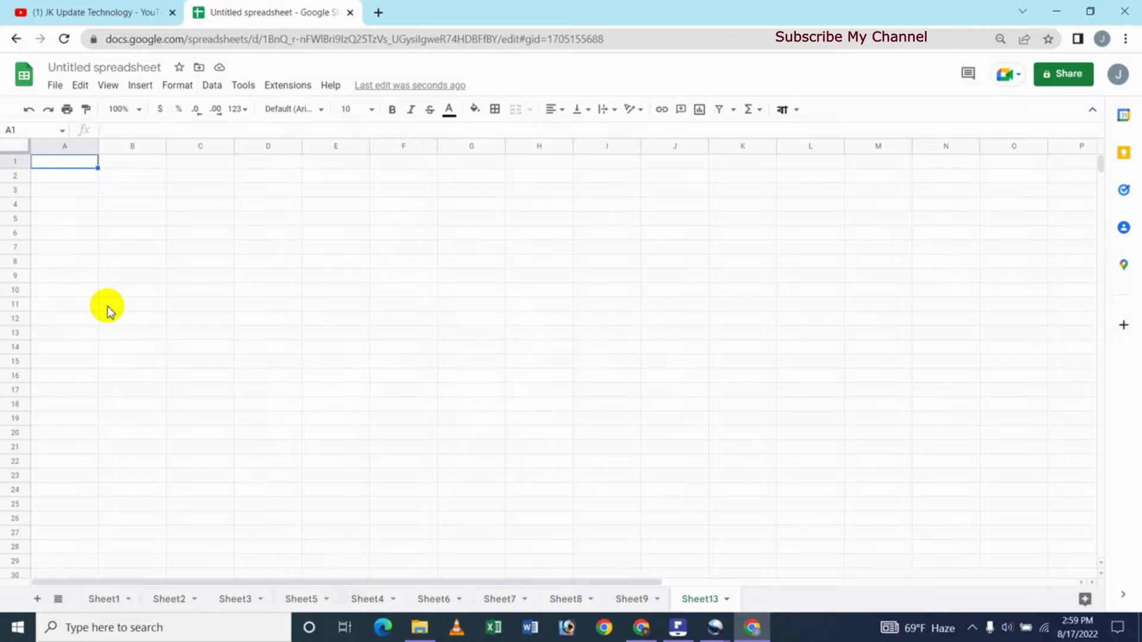
- Open Extensions > Add-ons > Get add-ons and browse the Sheets add-on list
click(296, 87)
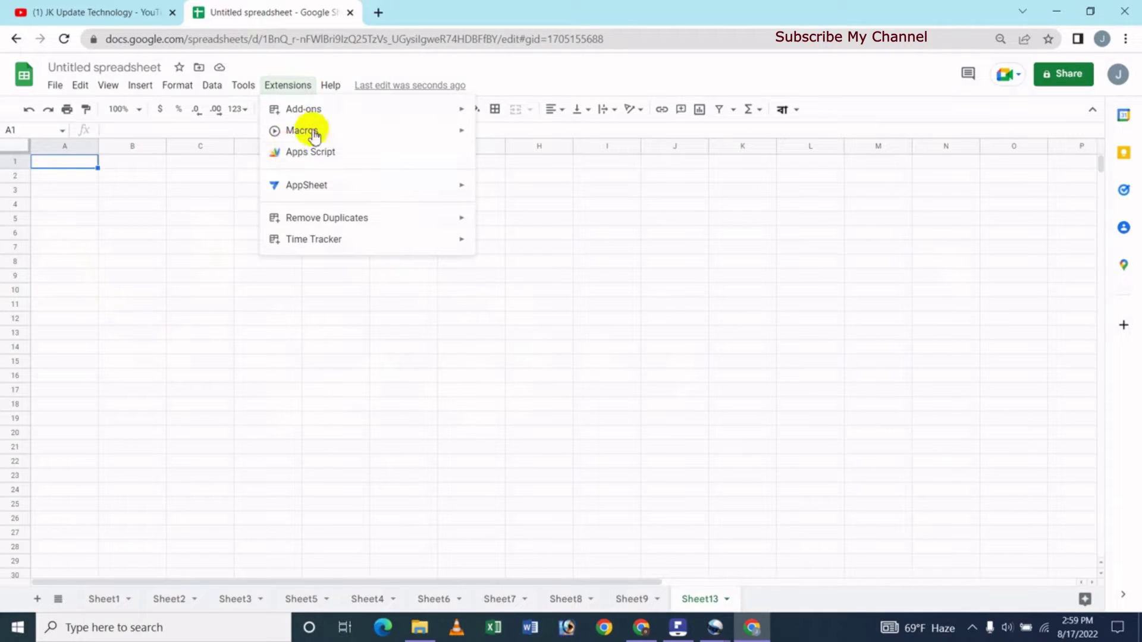
mouse_move(304, 109)
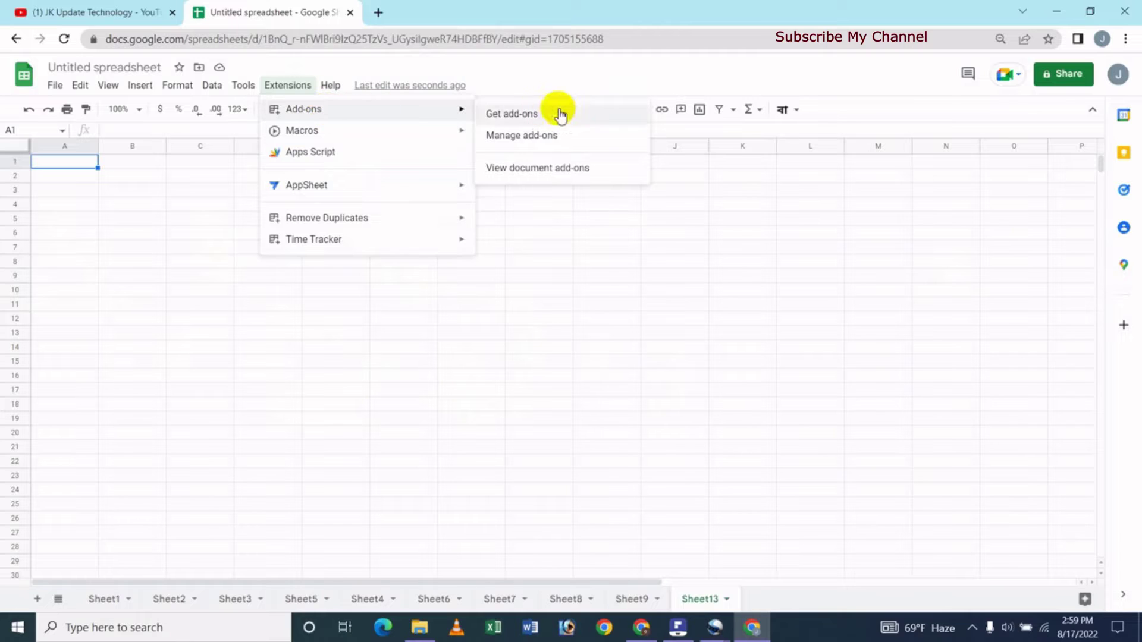
click(559, 115)
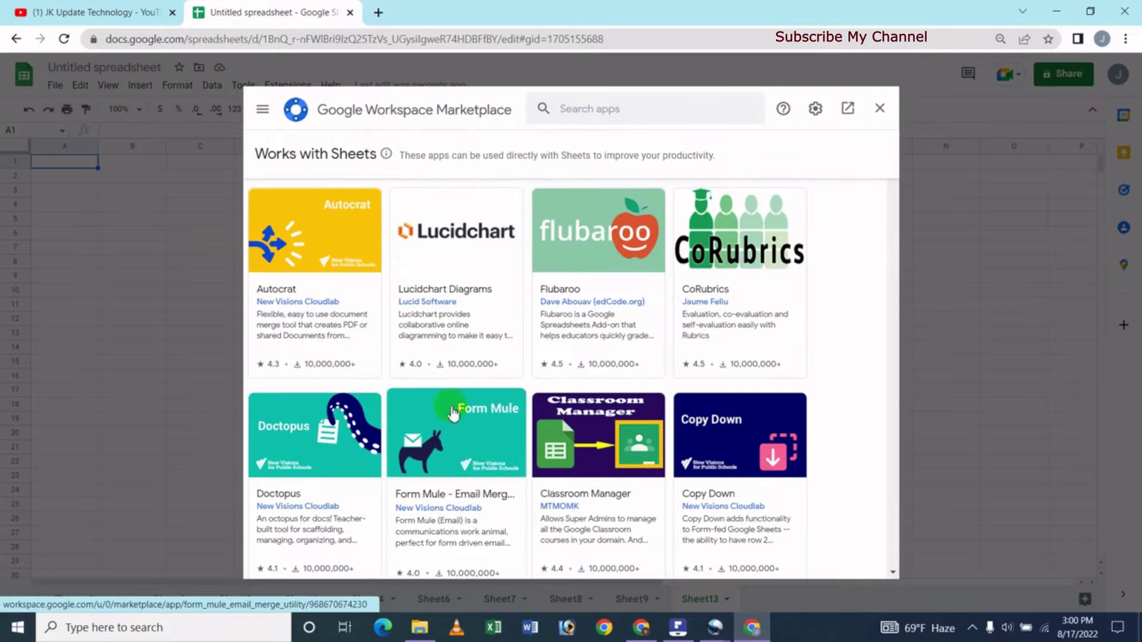
scroll(880, 238, down, 3)
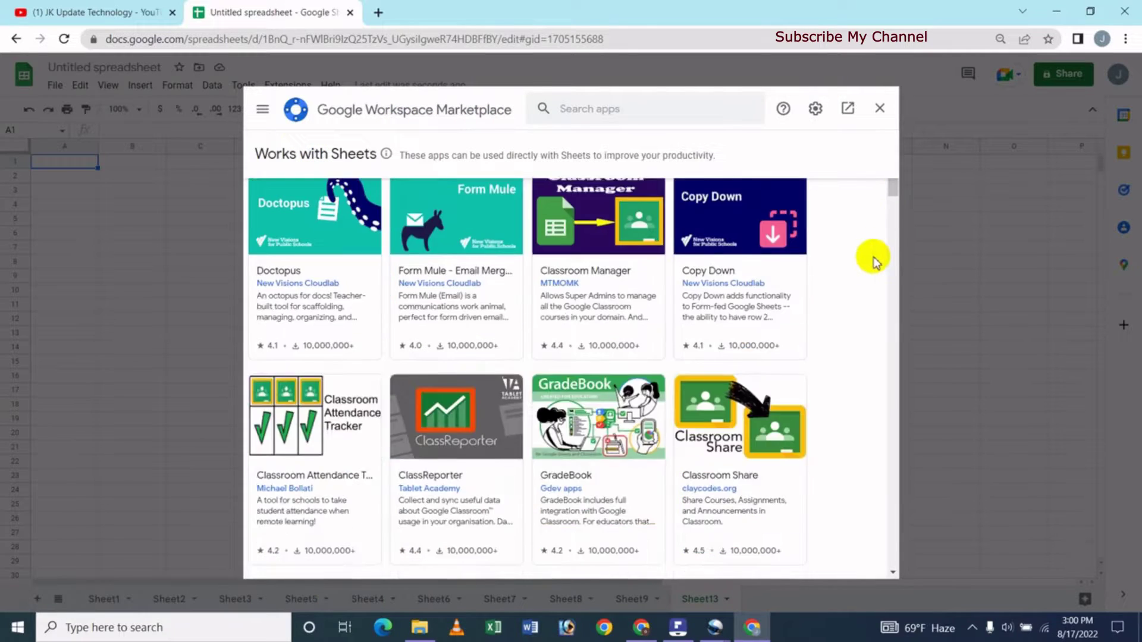
scroll(874, 258, down, 5)
scroll(874, 259, up, 5)
scroll(874, 258, up, 3)
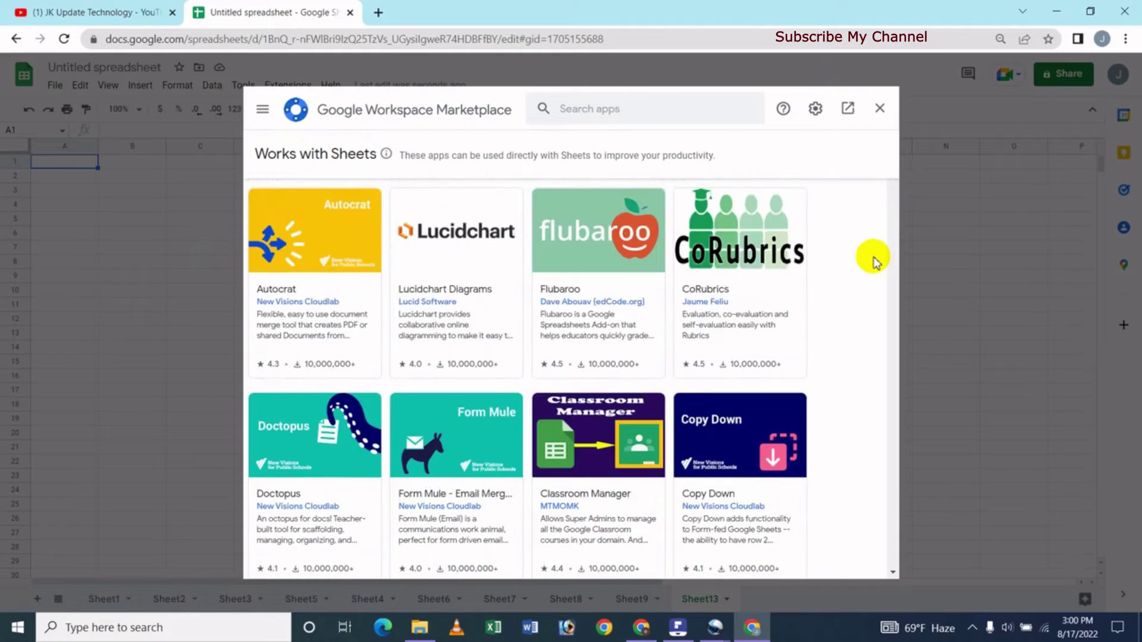
- Search the Marketplace for 'Time Tracker' and scroll through its results
click(643, 112)
text(t)
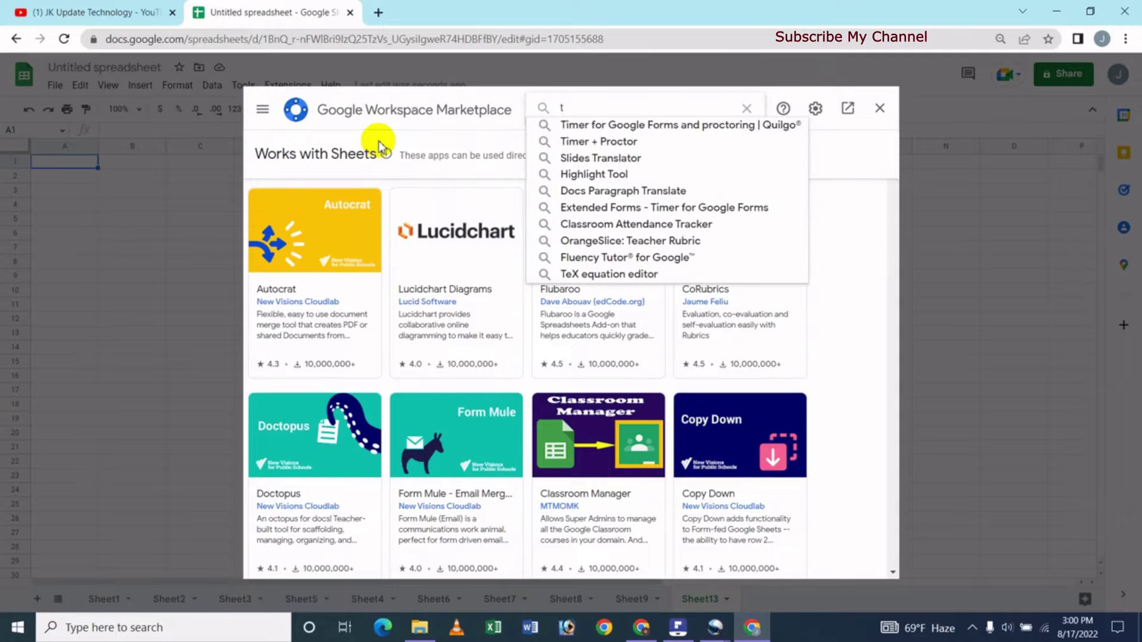
text(rim)
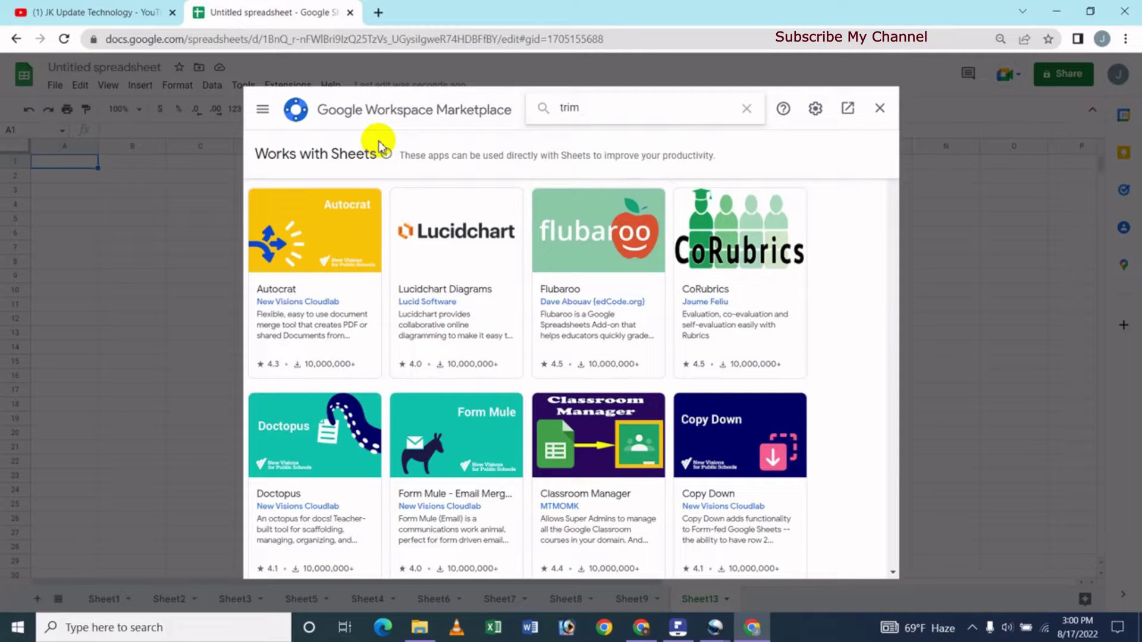
key(BackSpace)
key(BackSpace)
key(BackSpace)
text(ime )
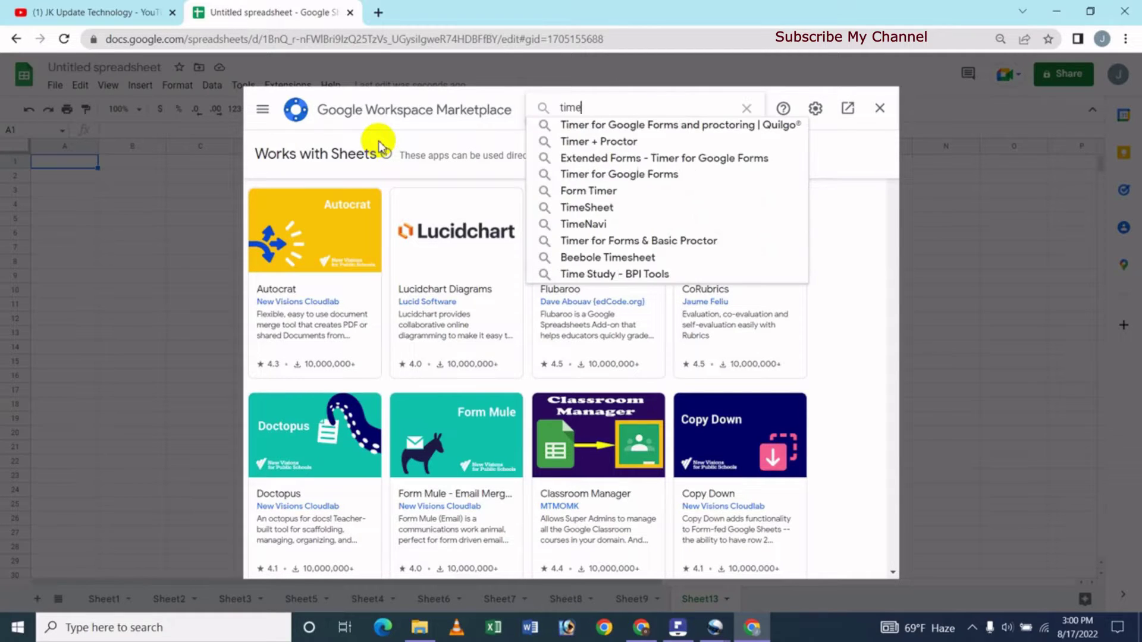
text(tra)
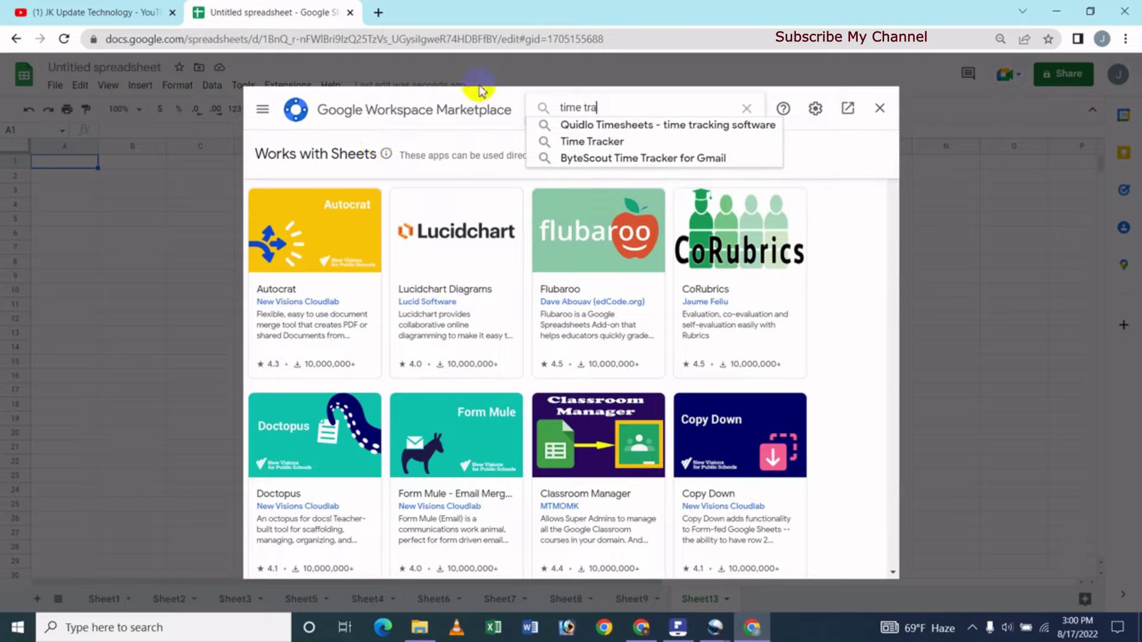
click(609, 142)
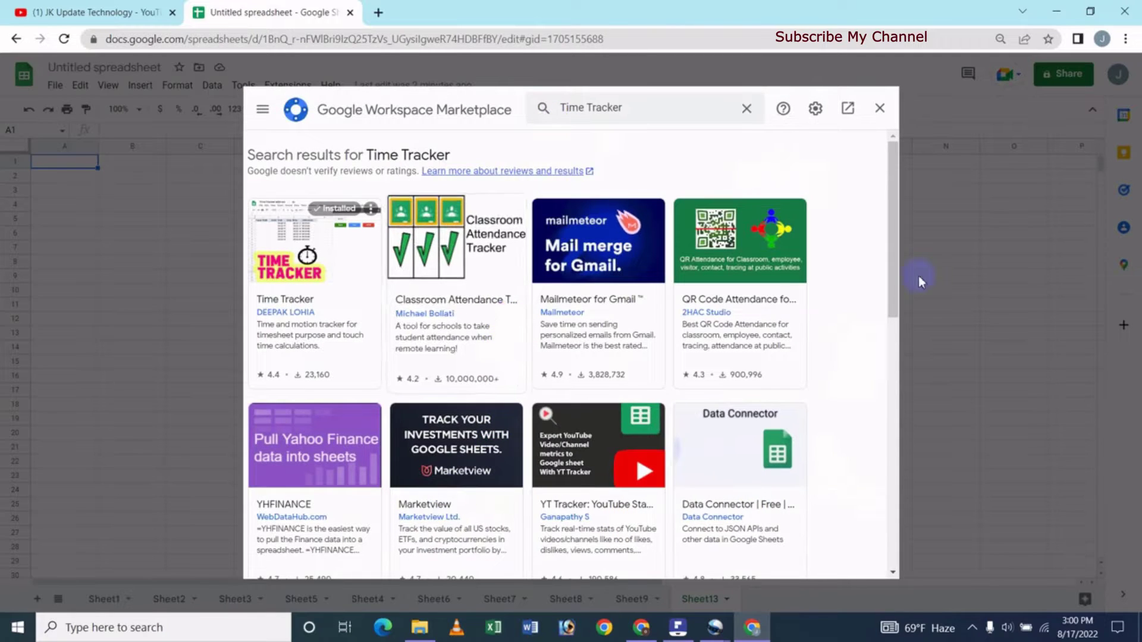
mouse_move(892, 274)
mouse_down()
mouse_move(902, 331)
mouse_move(899, 219)
mouse_up()
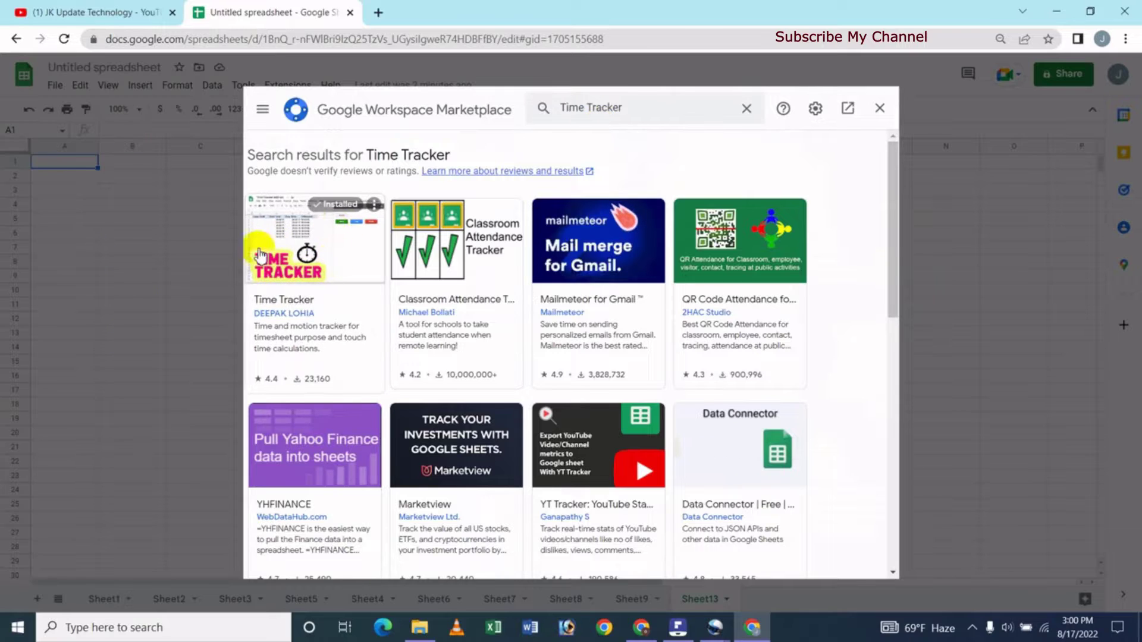
- Open the Time Tracker listing and begin its installation
click(286, 241)
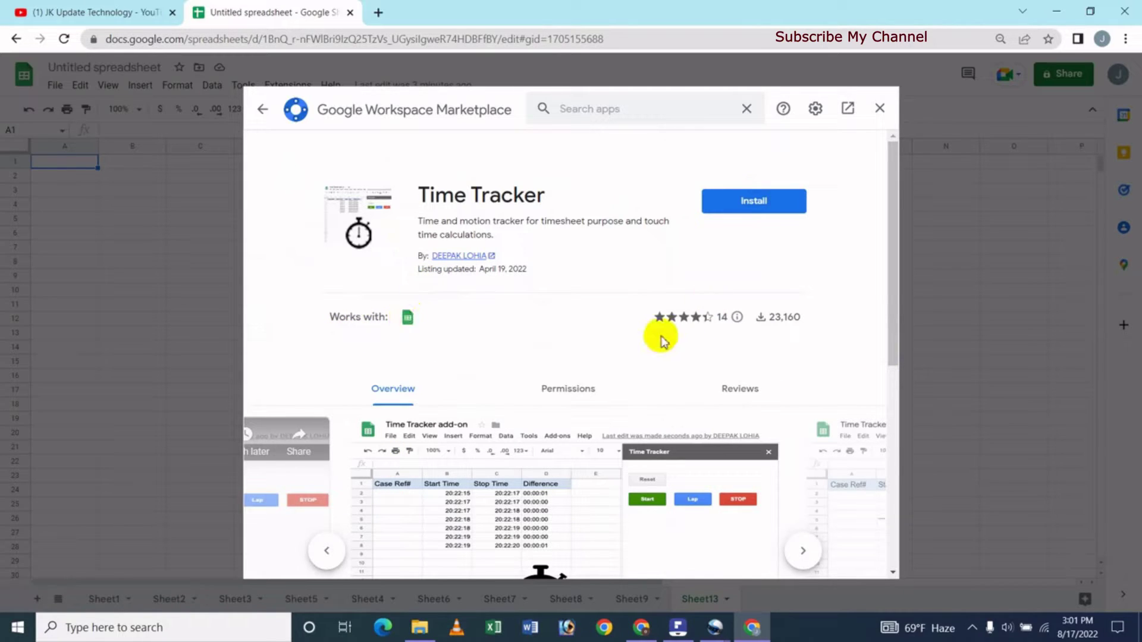
mouse_move(892, 276)
mouse_down()
mouse_move(898, 420)
mouse_move(907, 237)
mouse_up()
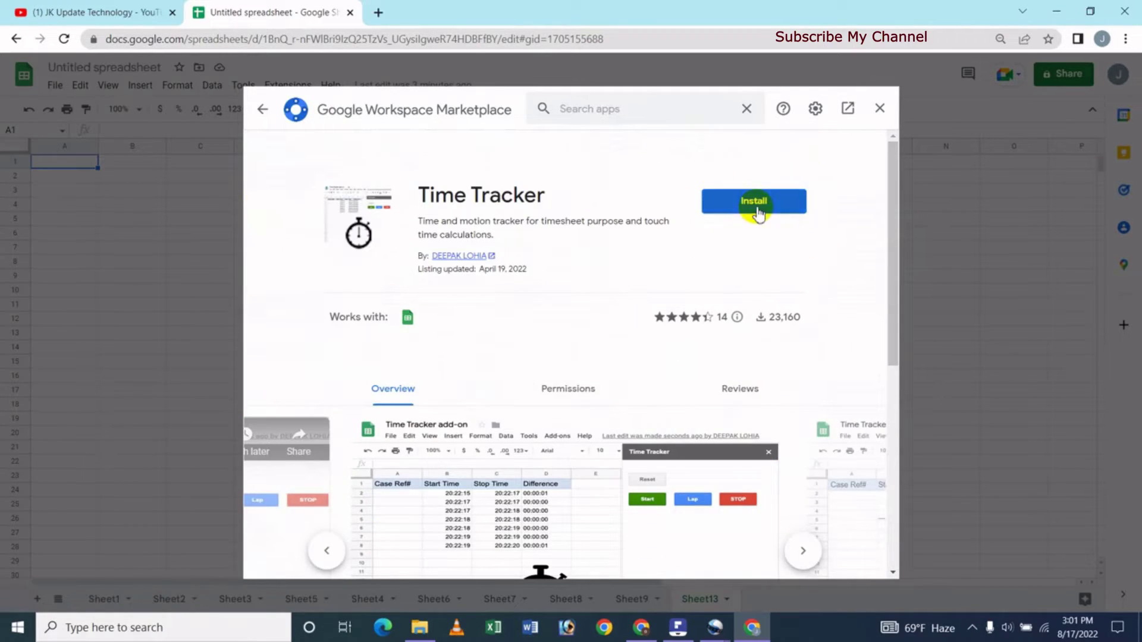
click(762, 205)
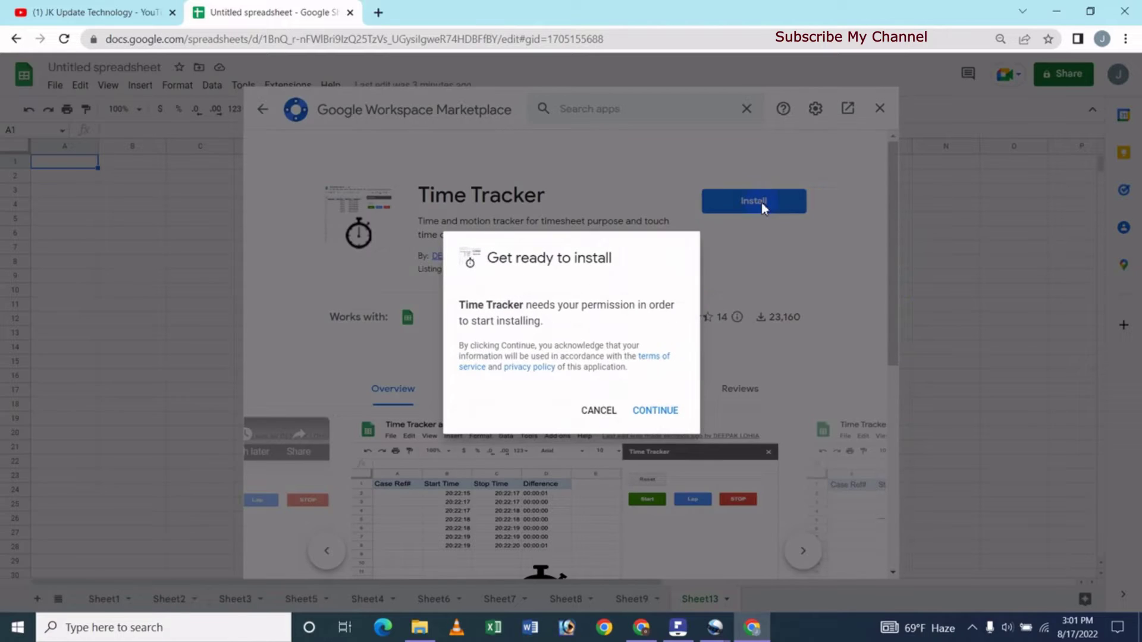
- Grant Time Tracker access with the Google account, dismiss the install notice, and close the Marketplace
click(665, 413)
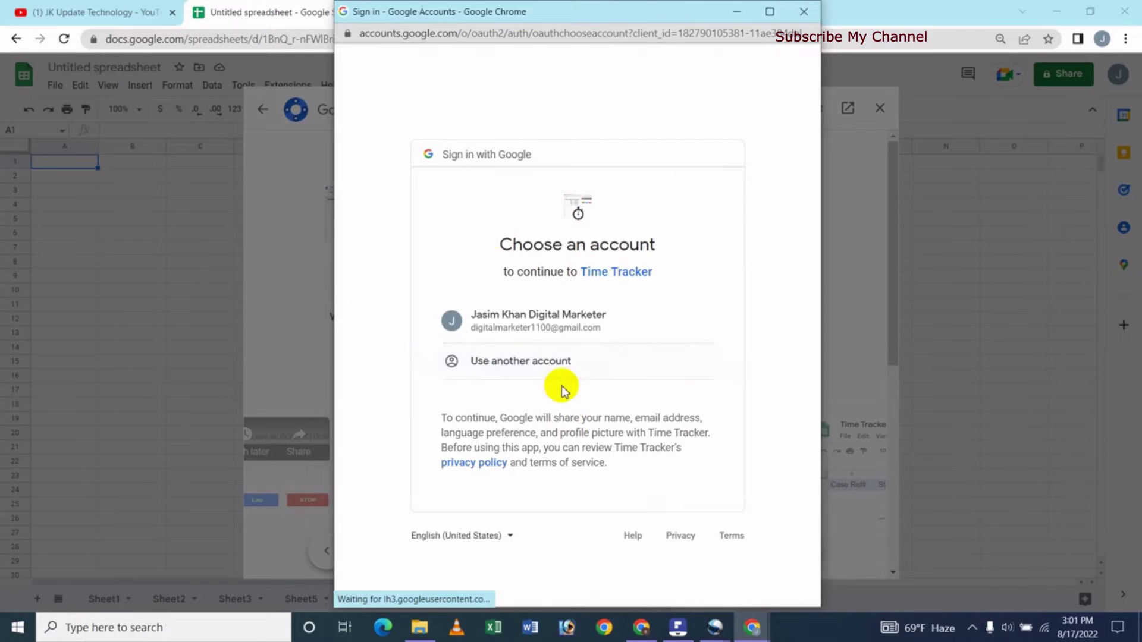
click(540, 324)
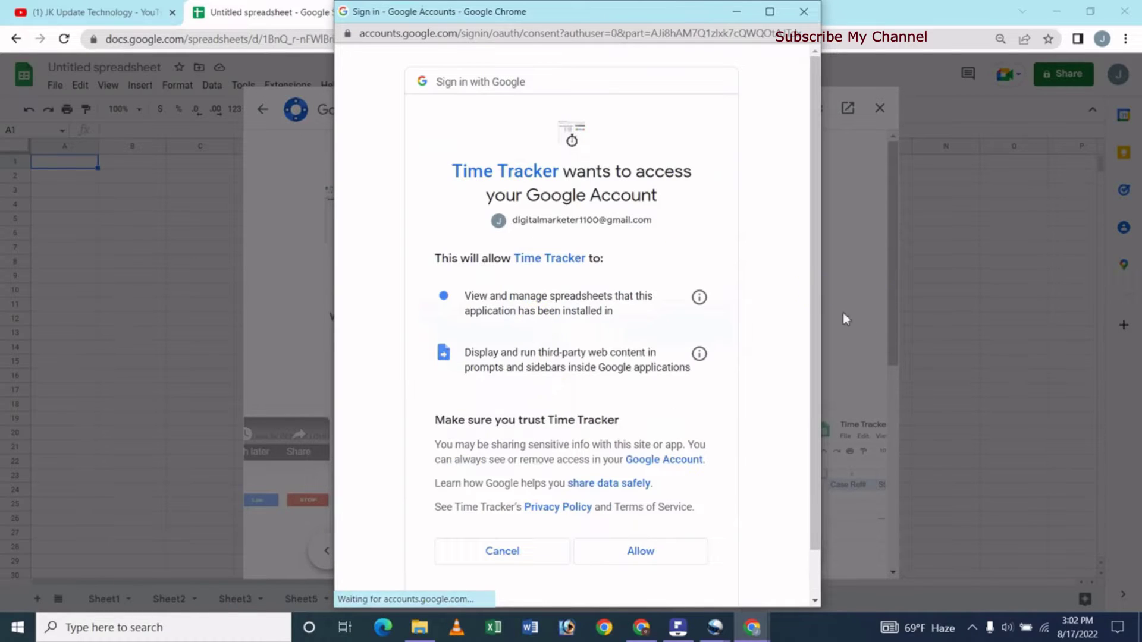
scroll(812, 318, down, 1)
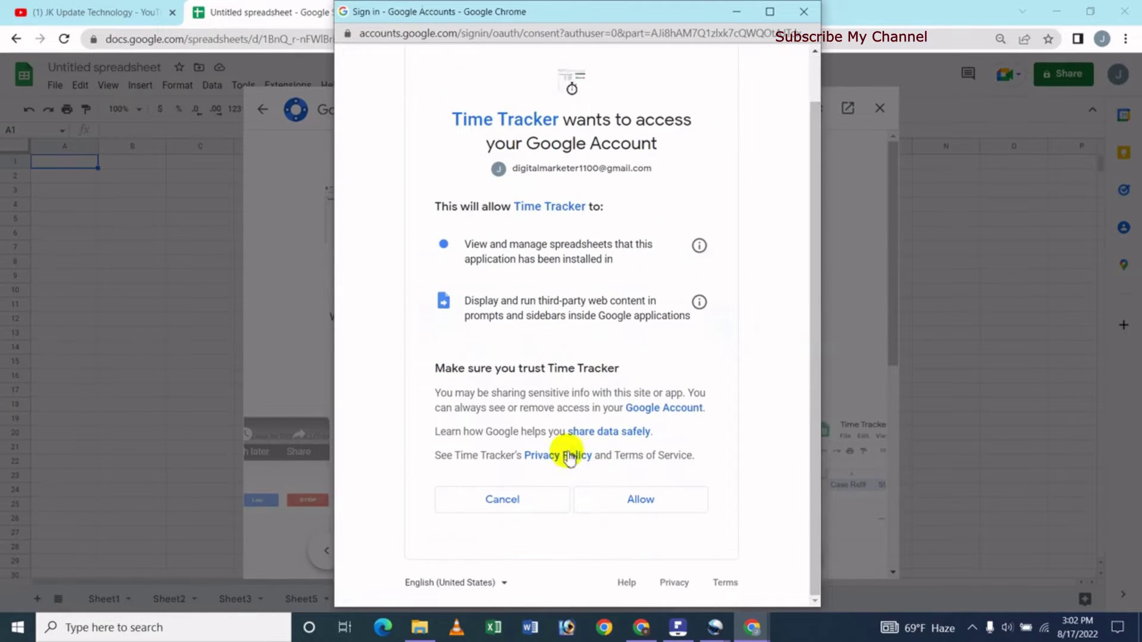
click(654, 508)
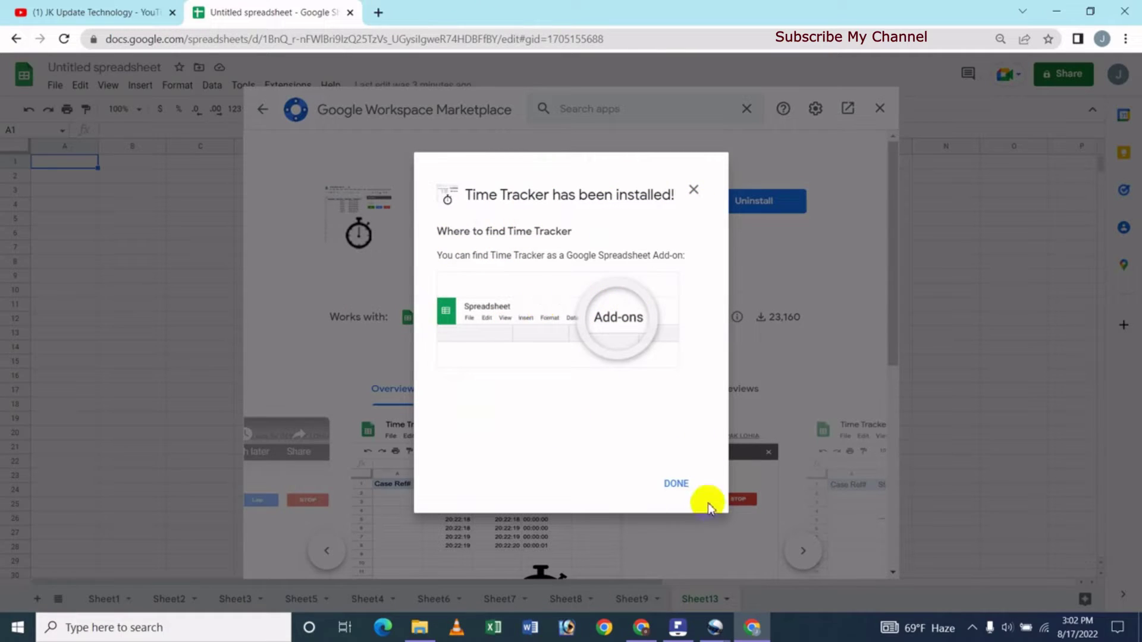
click(677, 483)
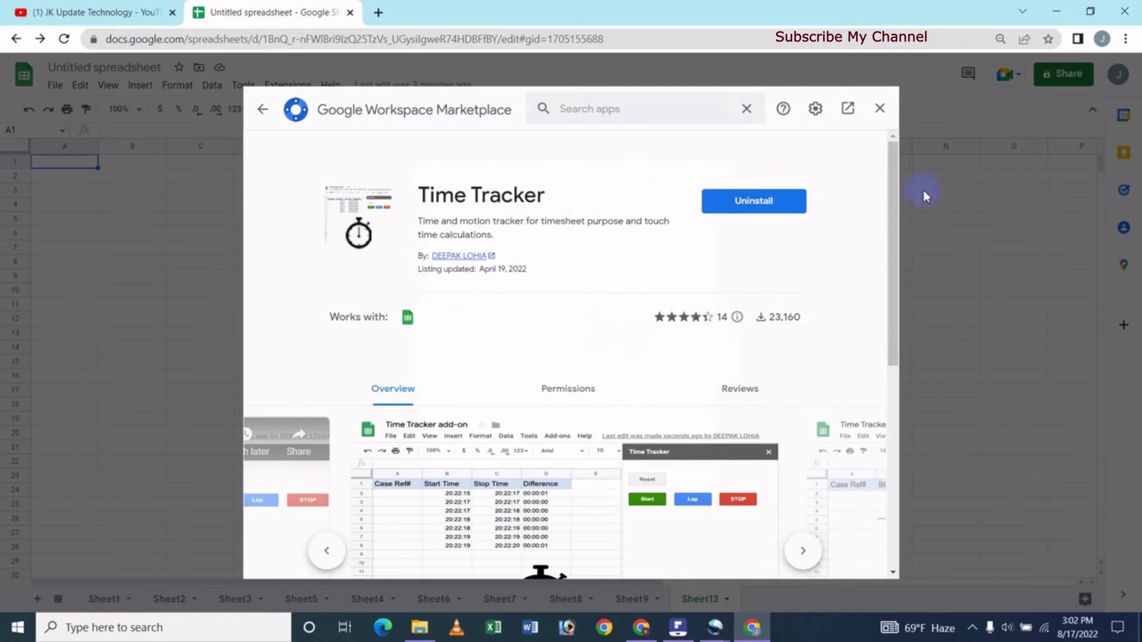
click(877, 121)
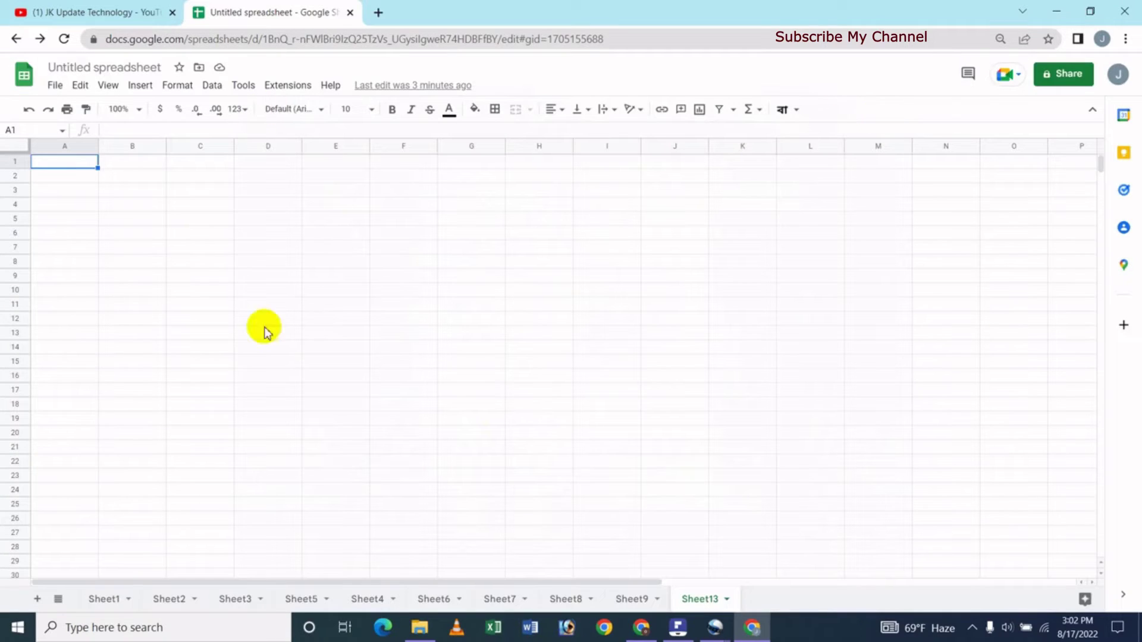
click(368, 290)
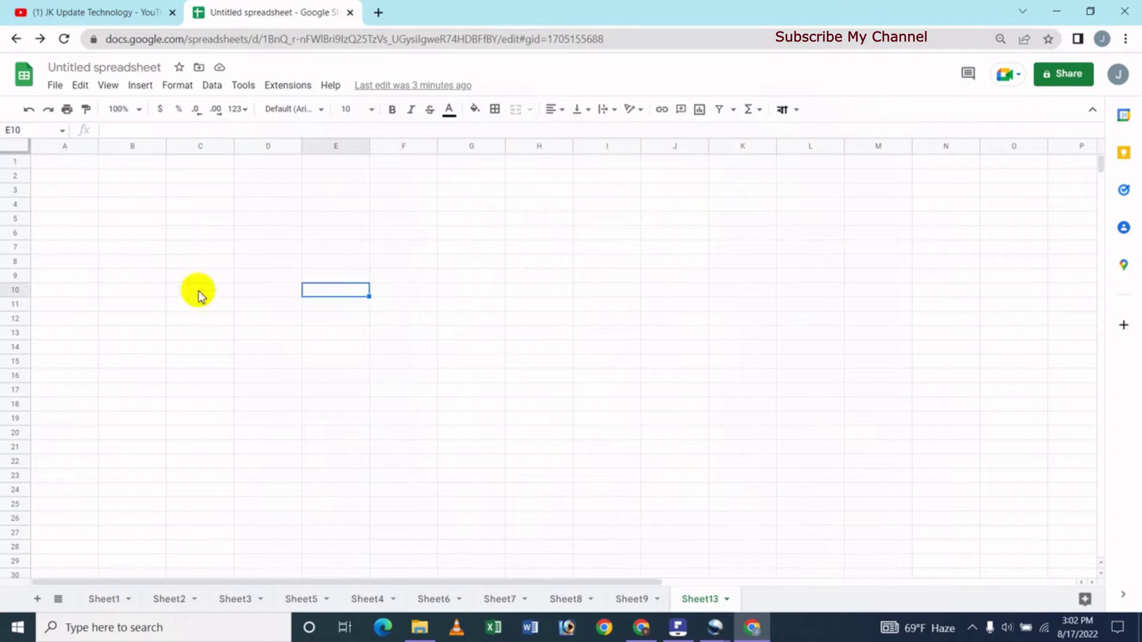
- Load Time Tracker from Extensions to show the Time Tracker 9.0 sidebar
click(287, 86)
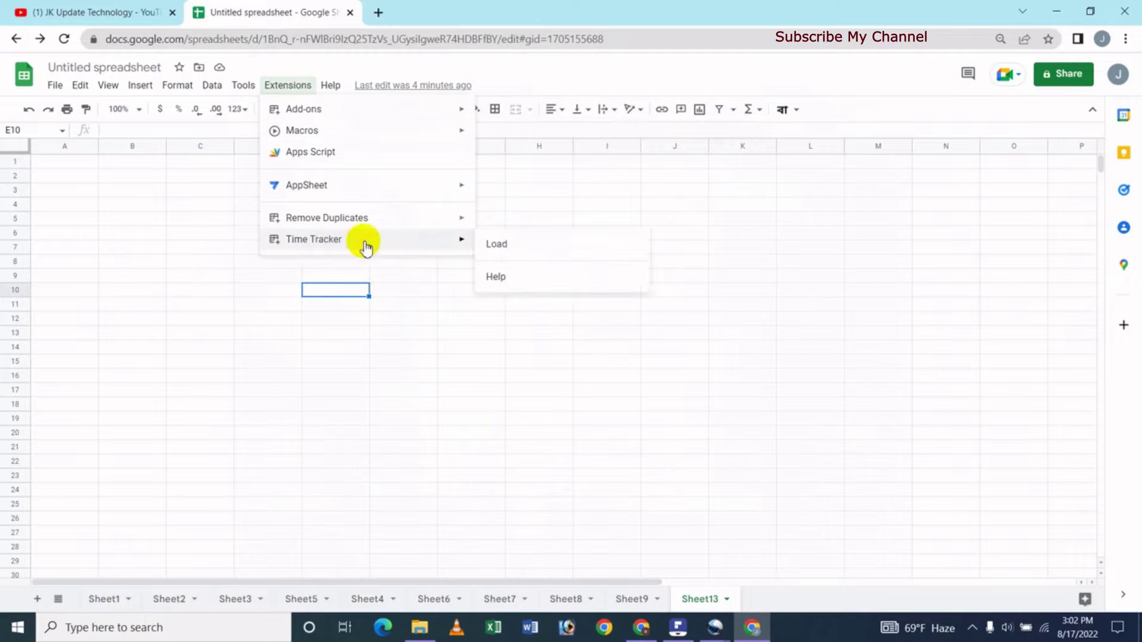
mouse_move(314, 239)
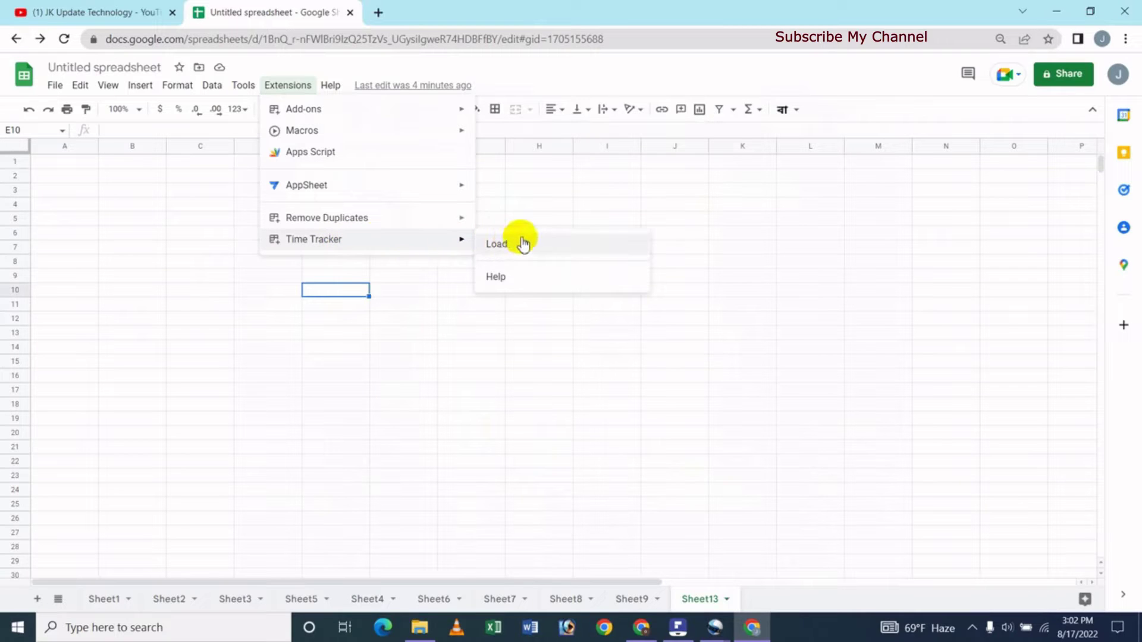
click(522, 243)
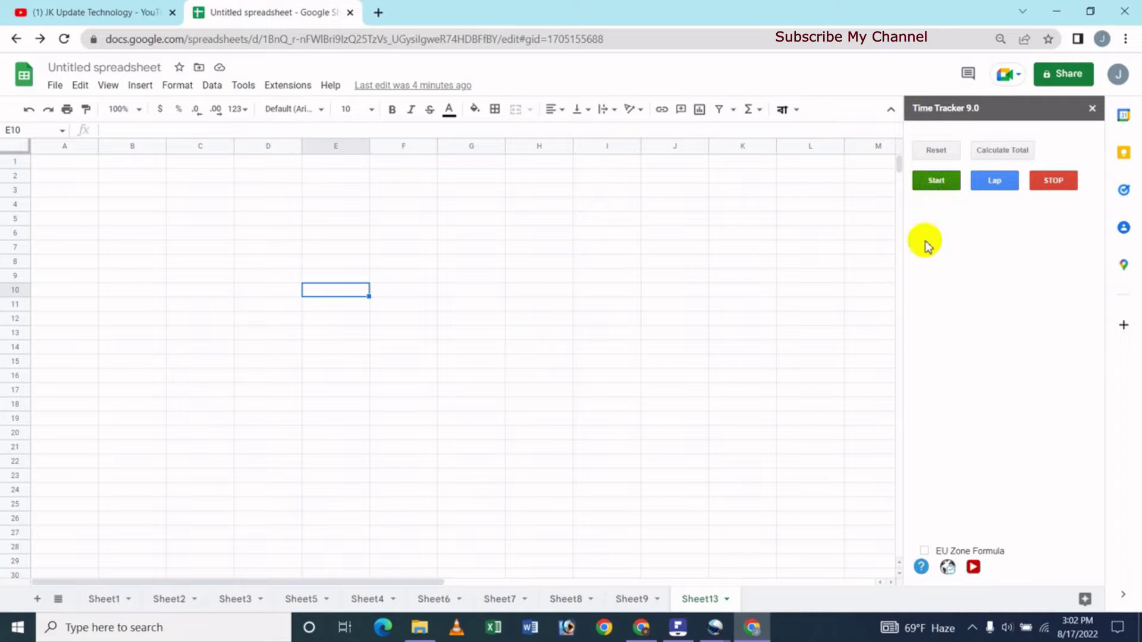
- Try Start, acknowledge the 'Click RESET first' alert, then request a Reset
click(927, 186)
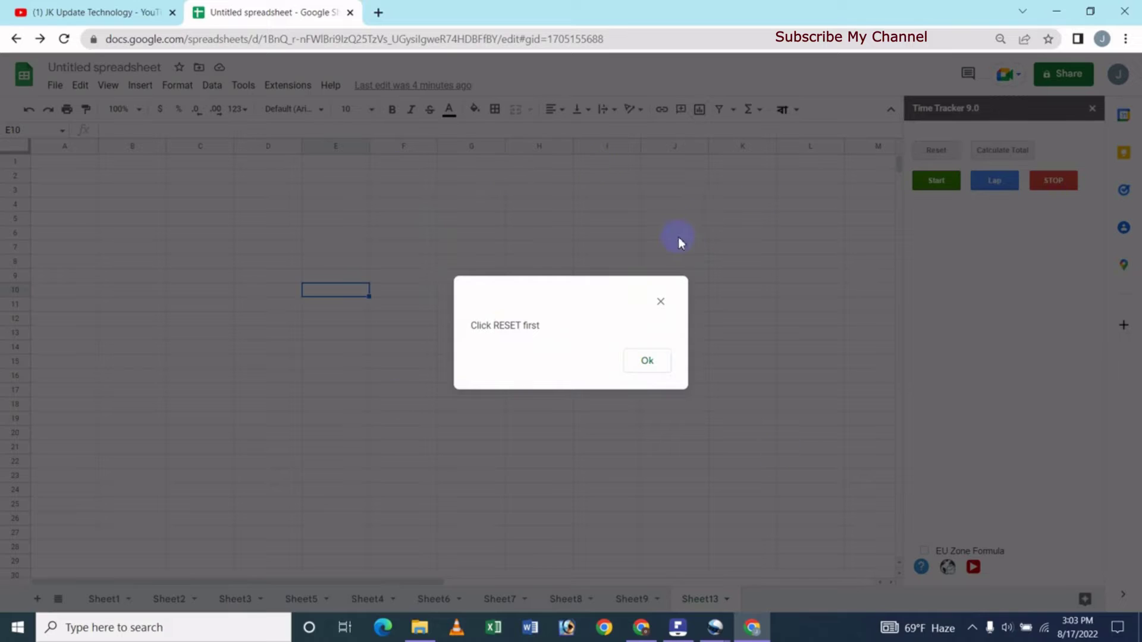
click(648, 363)
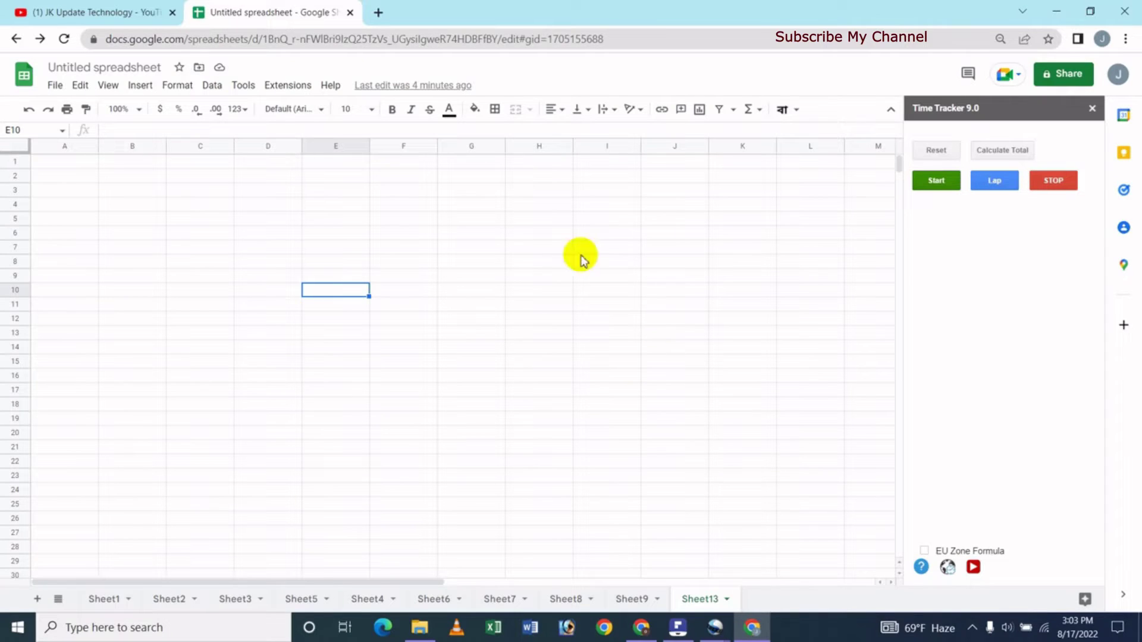
click(932, 152)
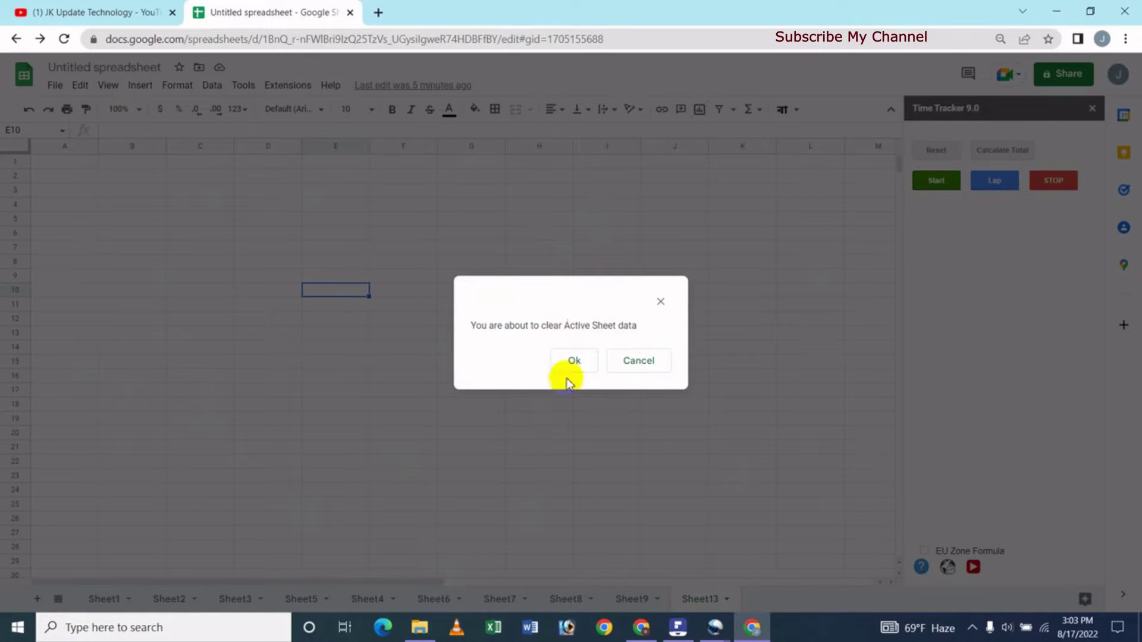
- Confirm the clear to get Case Ref#, Start Time, Stop Time, Difference headers, starting at 14:47:07
click(570, 360)
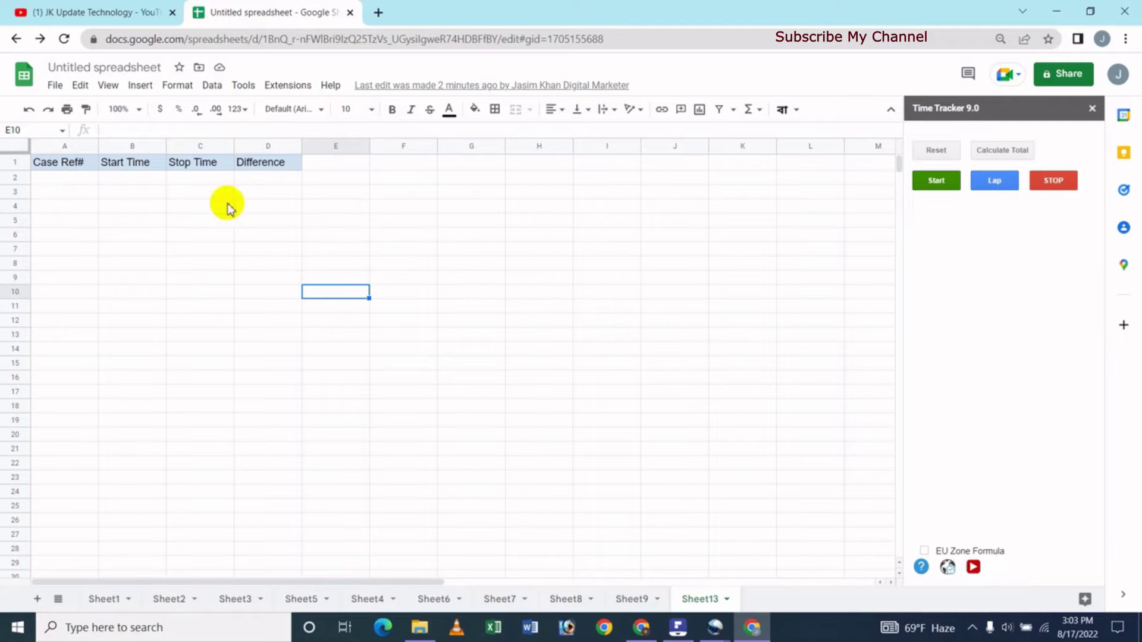
click(417, 233)
click(402, 291)
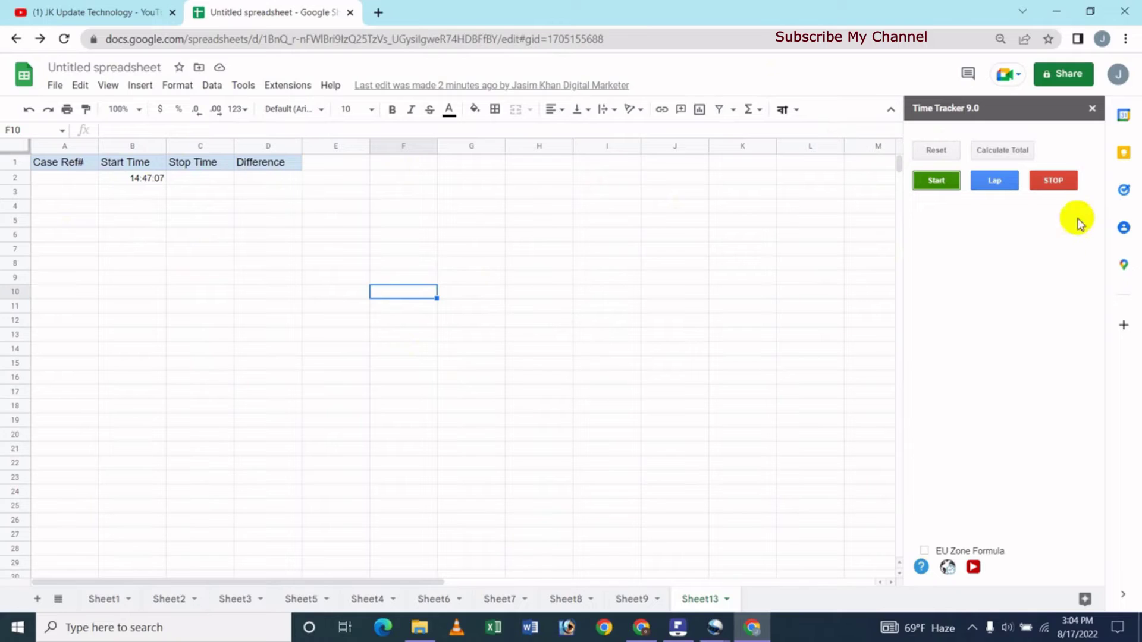
- Label A2 'case1', stop it at 14:47:48 (00:00:41), and start a new timing at 14:48:08
click(1053, 180)
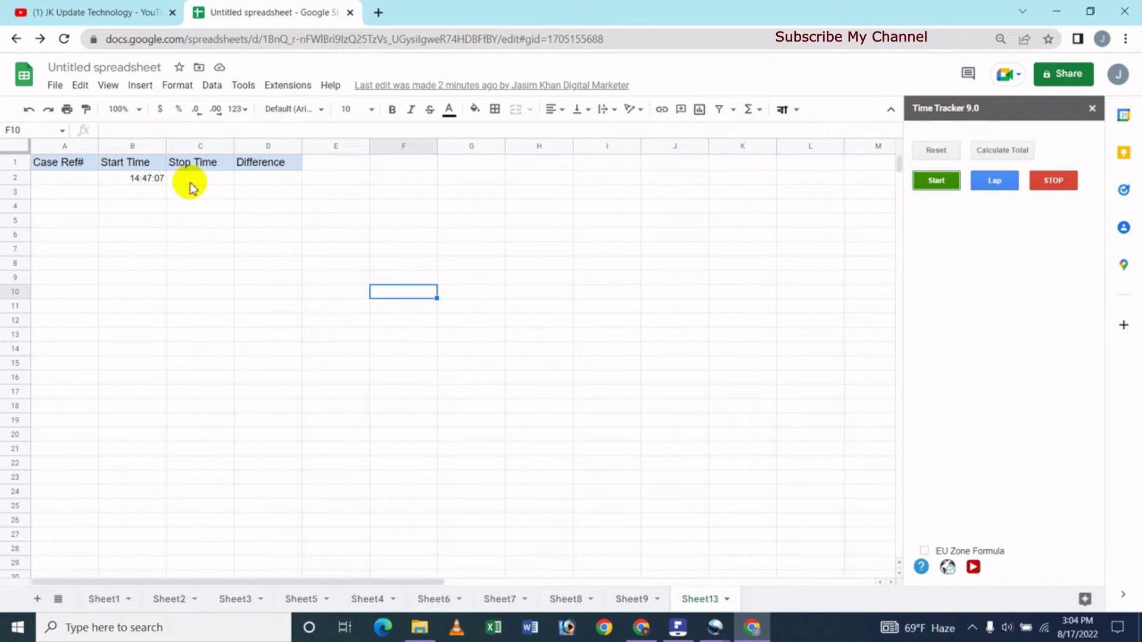
click(60, 181)
text(case1)
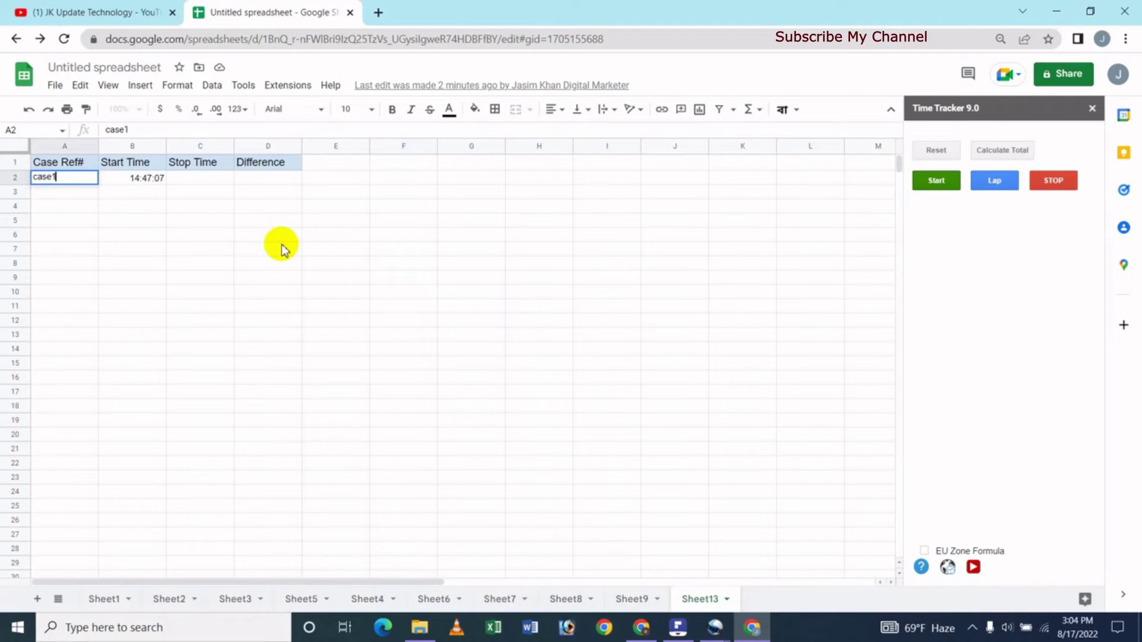
key(Return)
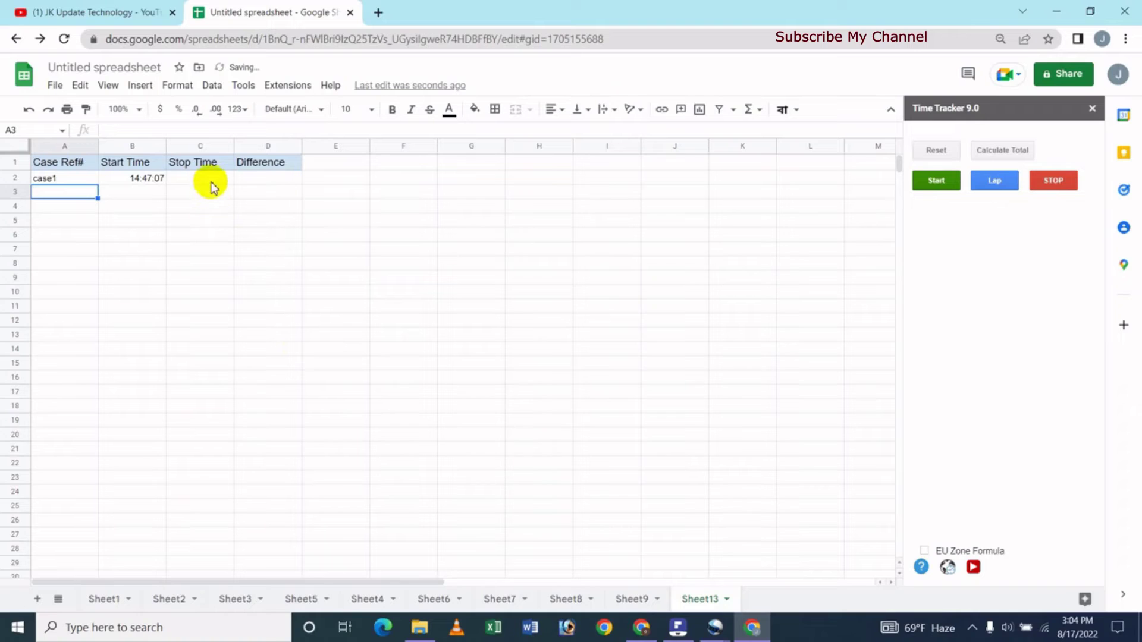
click(1044, 185)
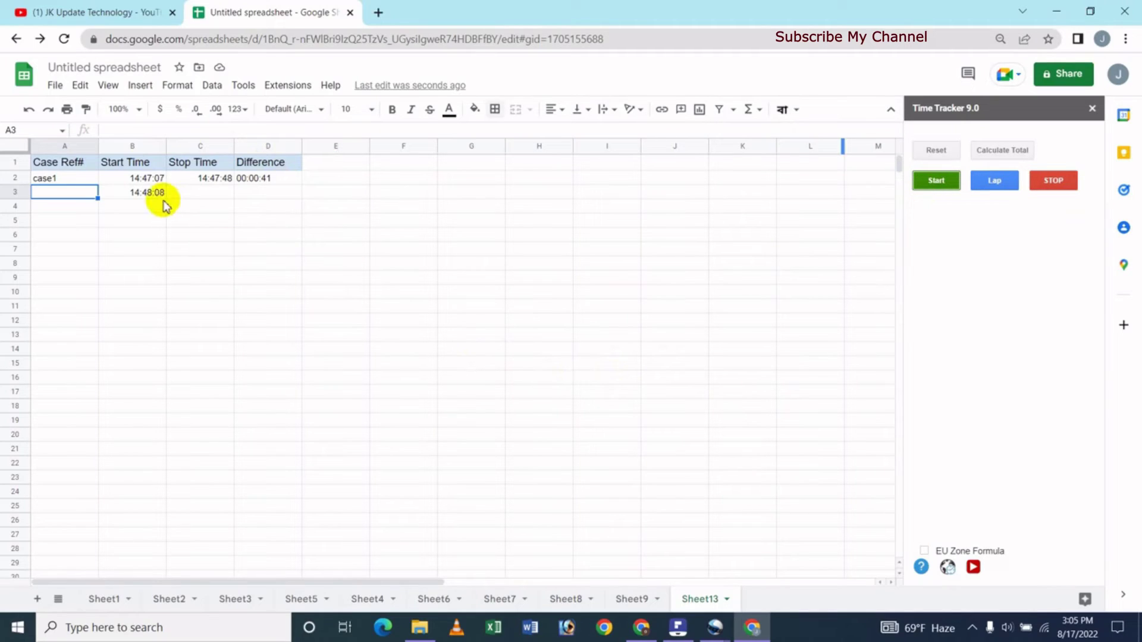
- Log laps stopping row 3 at 14:48:15 (00:00:07) and row 4 at 14:48:37 (00:00:22)
click(988, 184)
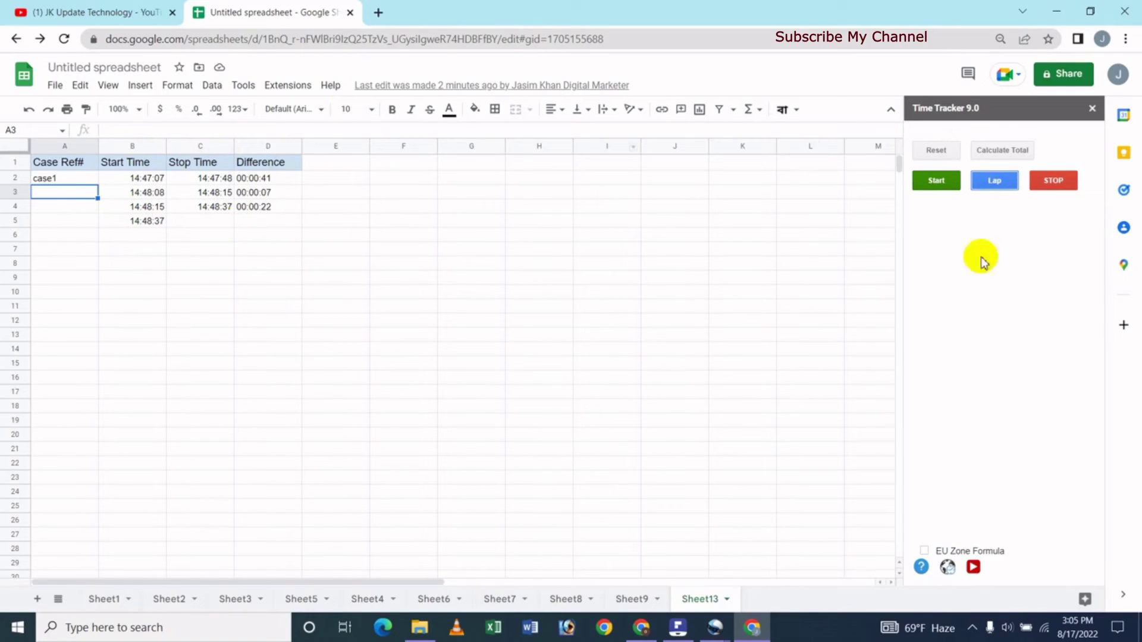
click(1053, 181)
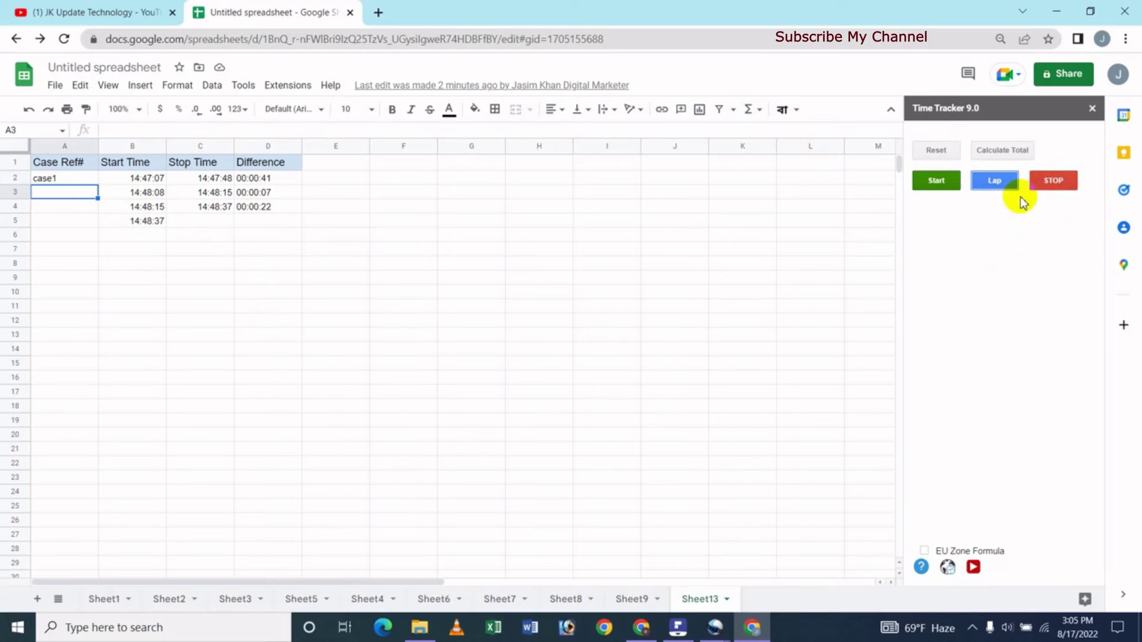
- Stop the final timing at 14:48:52 and add a Total Time row of 0:01:25 in row 6
click(1058, 192)
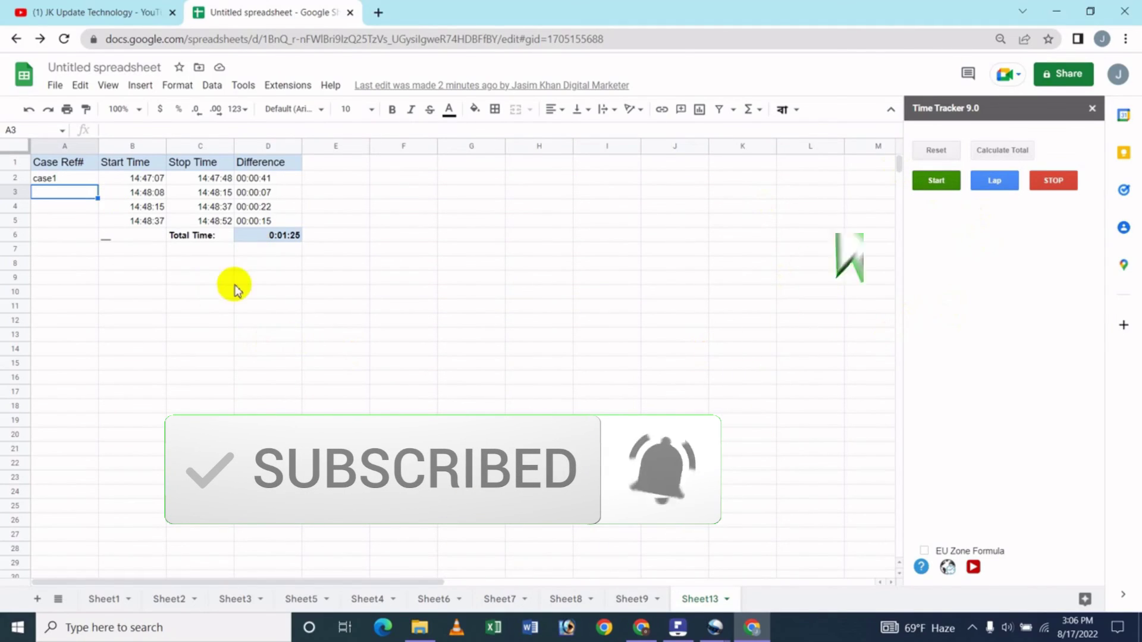
click(64, 235)
- Enter 'case2' in A3 and 'case3' in A4, then return to the JK Update Technology YouTube page
click(67, 193)
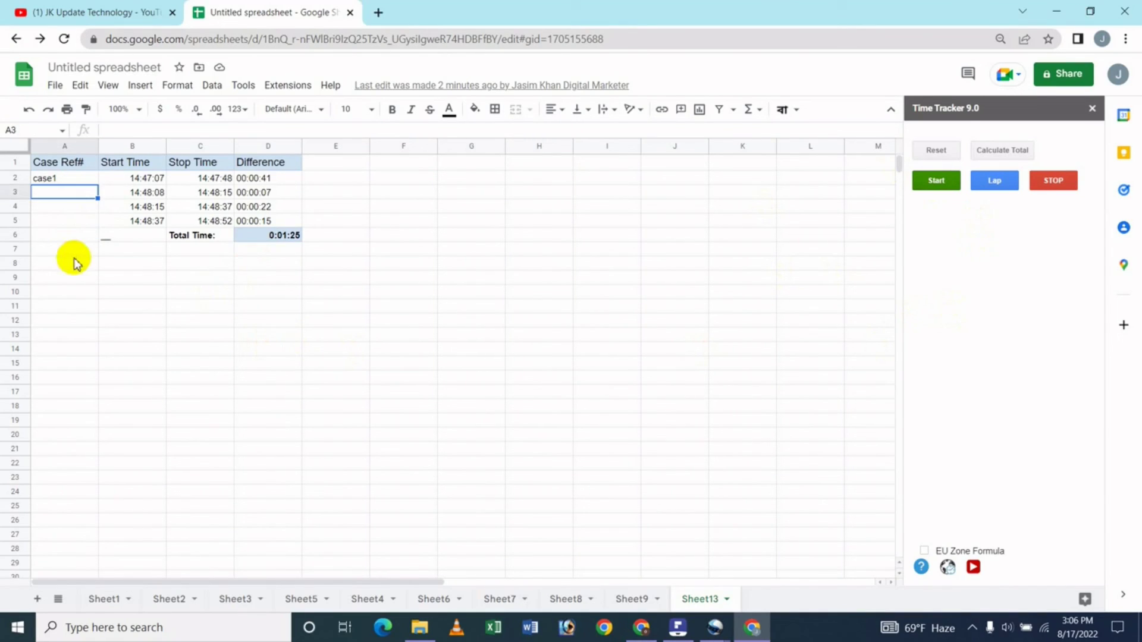
text(case2)
key(Return)
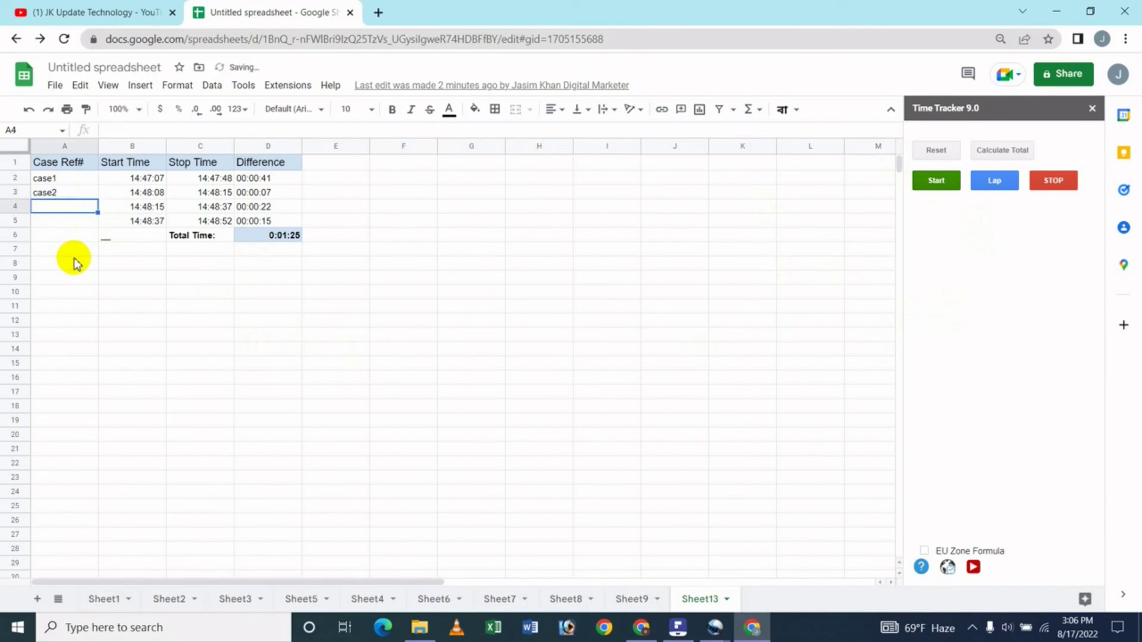
text(case3)
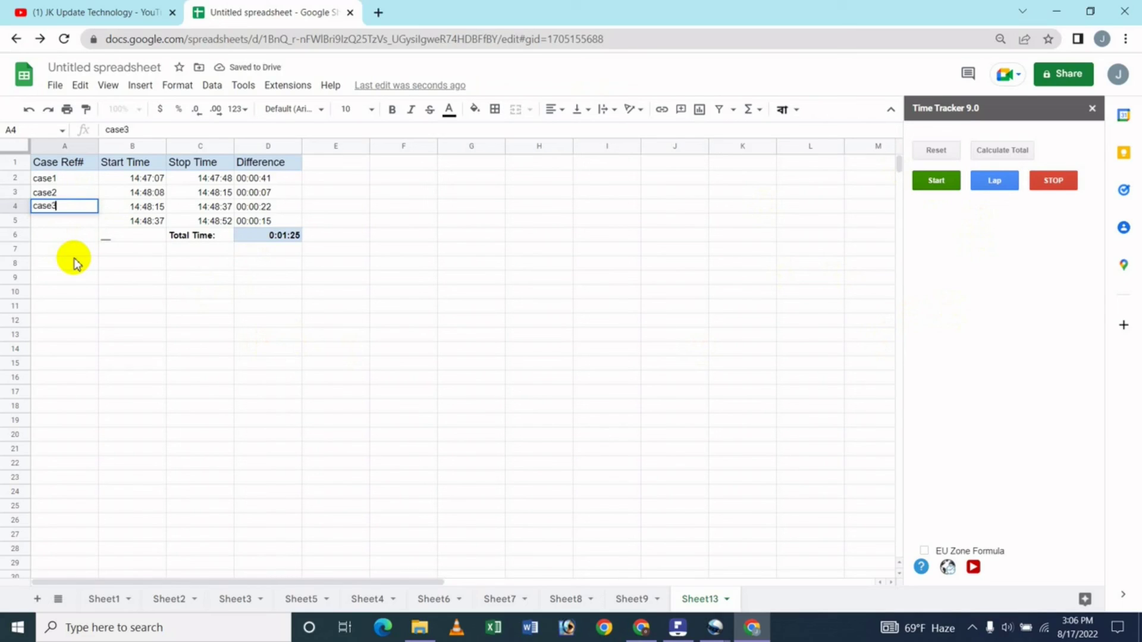
key(Return)
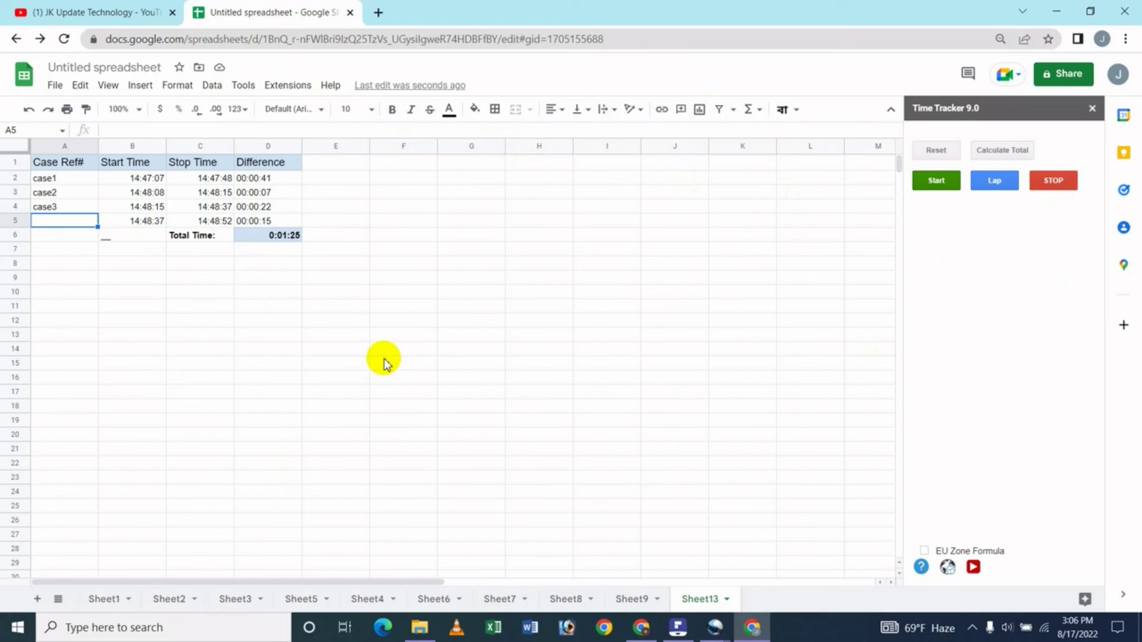
click(118, 9)
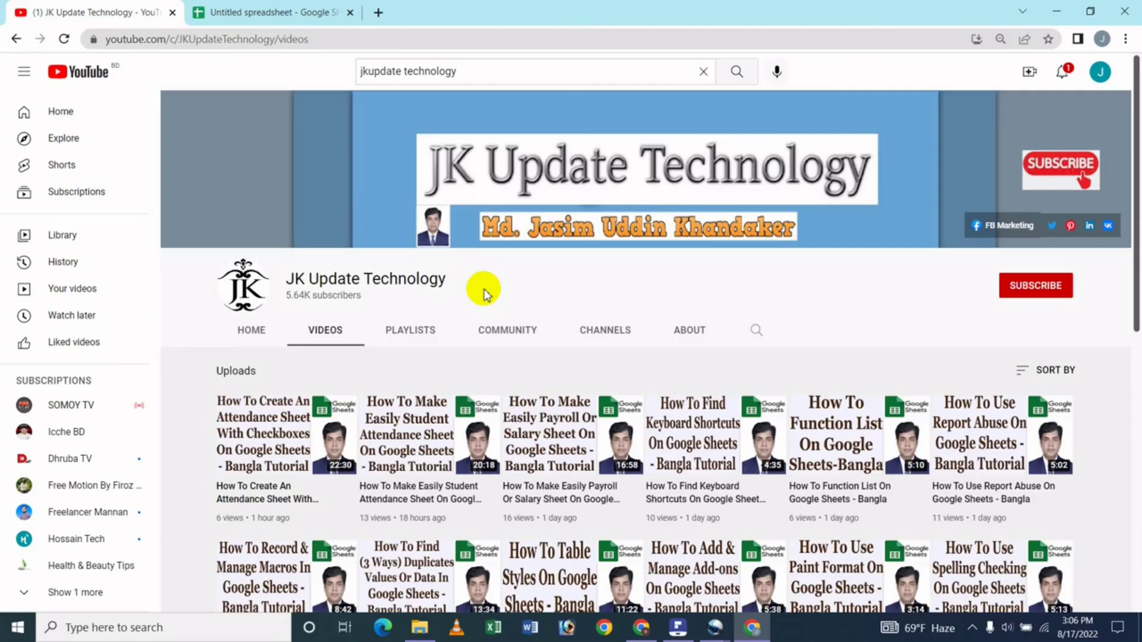